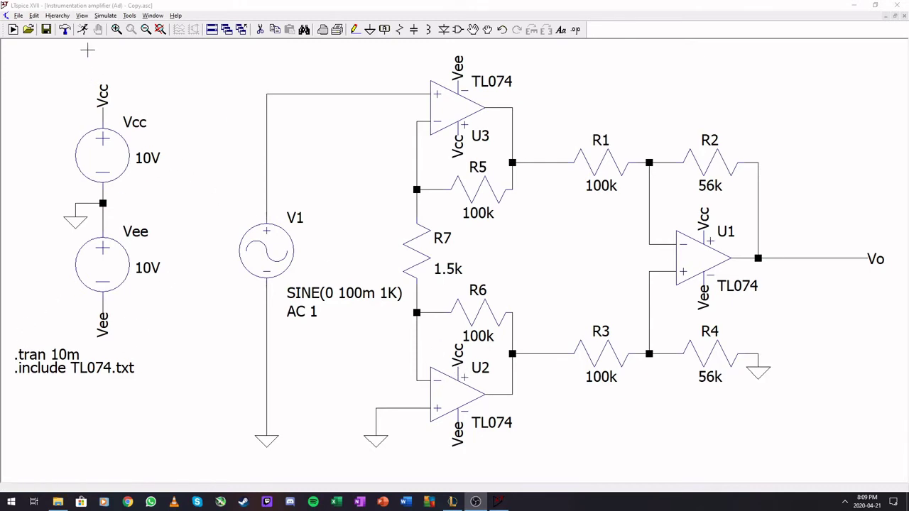
Run the simulation, plot V(vo), and change R7's value from 1.5k to {R}.
left_click(82, 29)
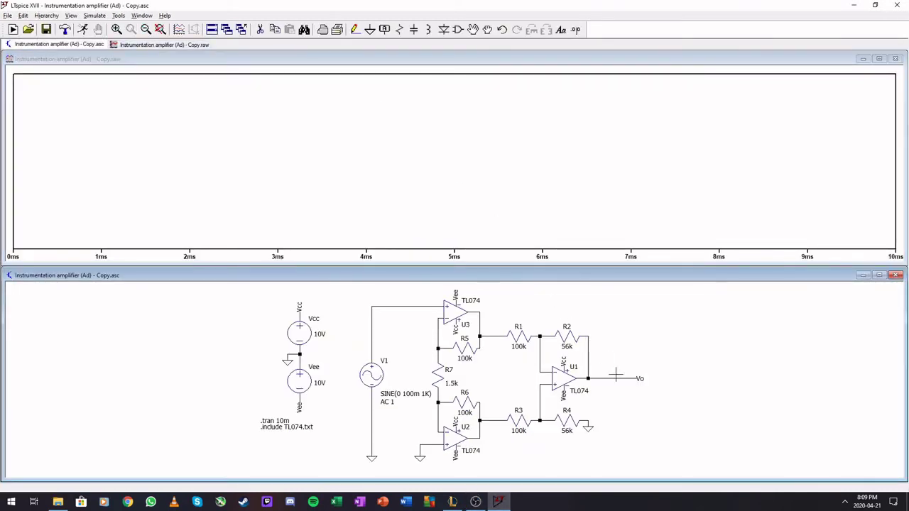
left_click(616, 379)
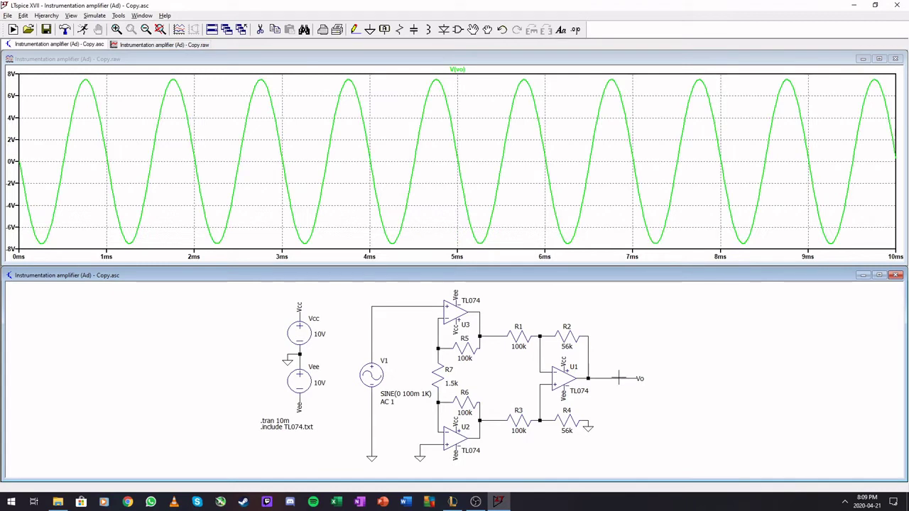
right_click(451, 387)
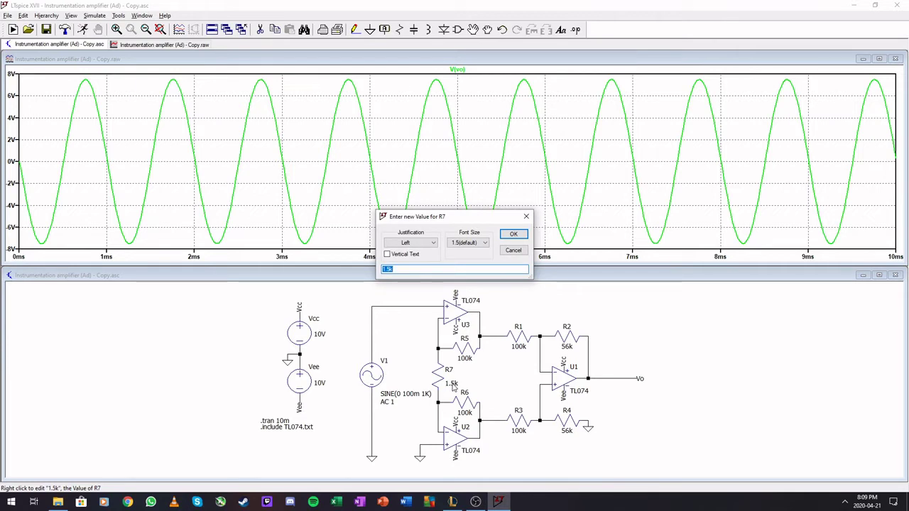
key("BackSpace")
type("R}")
key("Return")
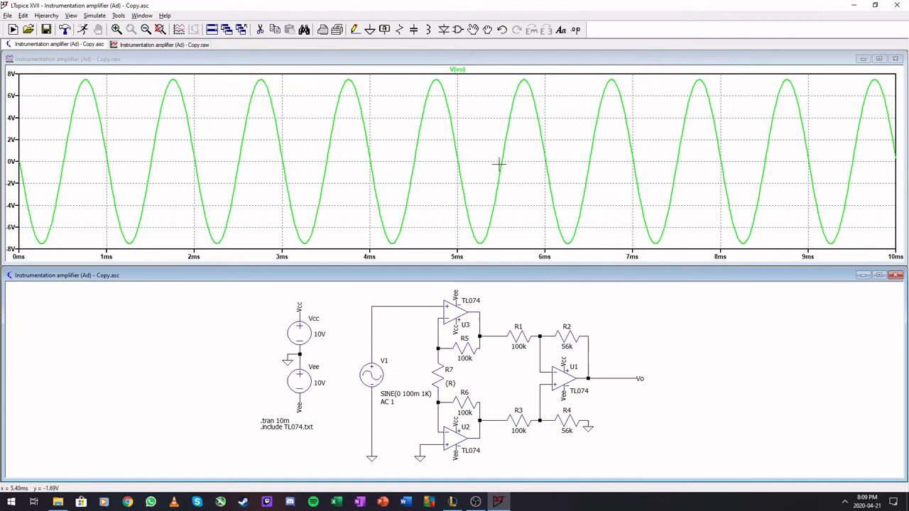
Place a '.param R=1.5k' directive below the other directives and rerun the simulation.
left_click(575, 31)
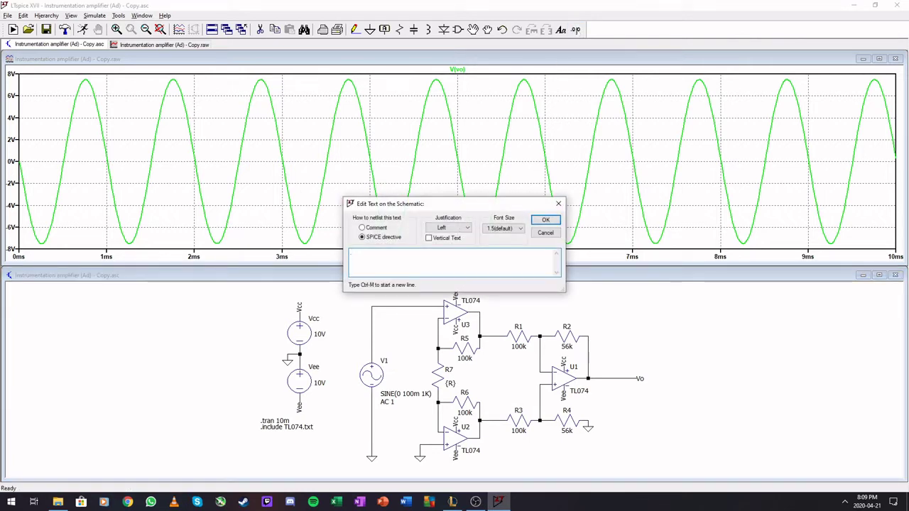
type(".param R=1.5k")
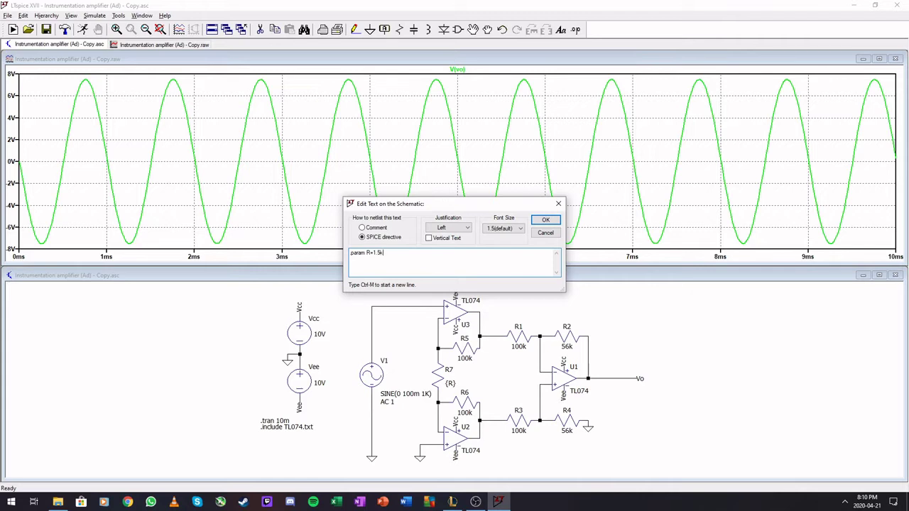
key("Return")
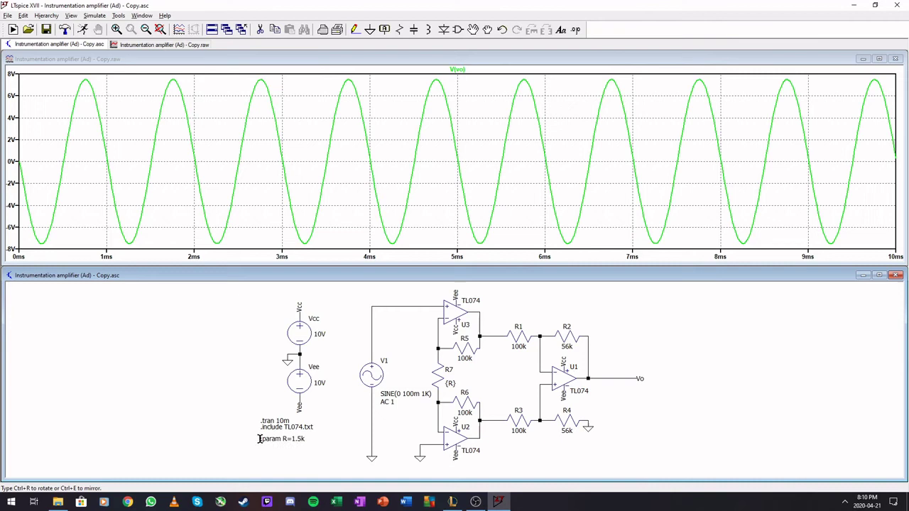
left_click(259, 439)
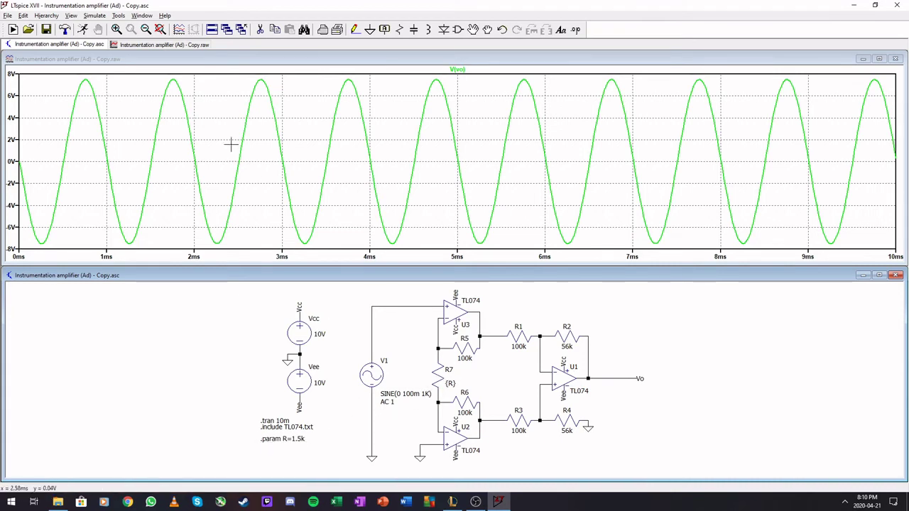
left_click(82, 30)
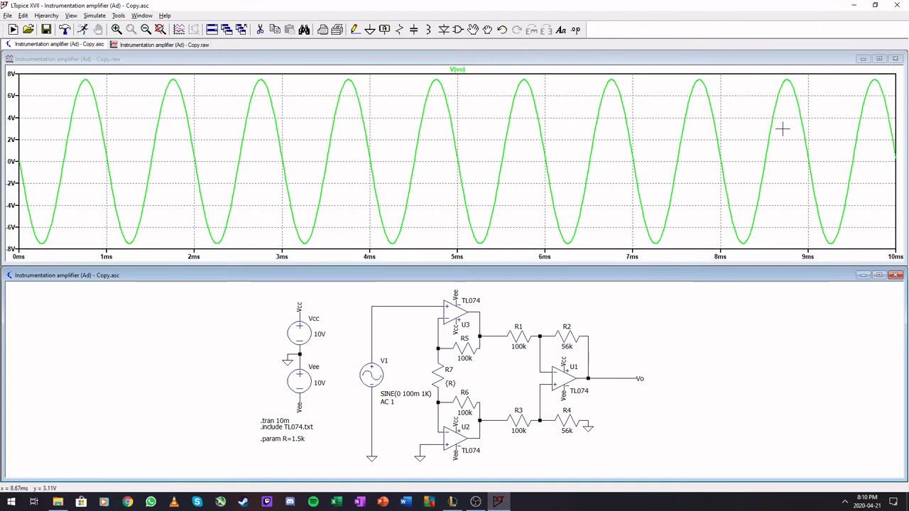
Open the '.param R=1.5k' directive as plain text in the Edit Text on the Schematic dialog.
right_click(298, 440)
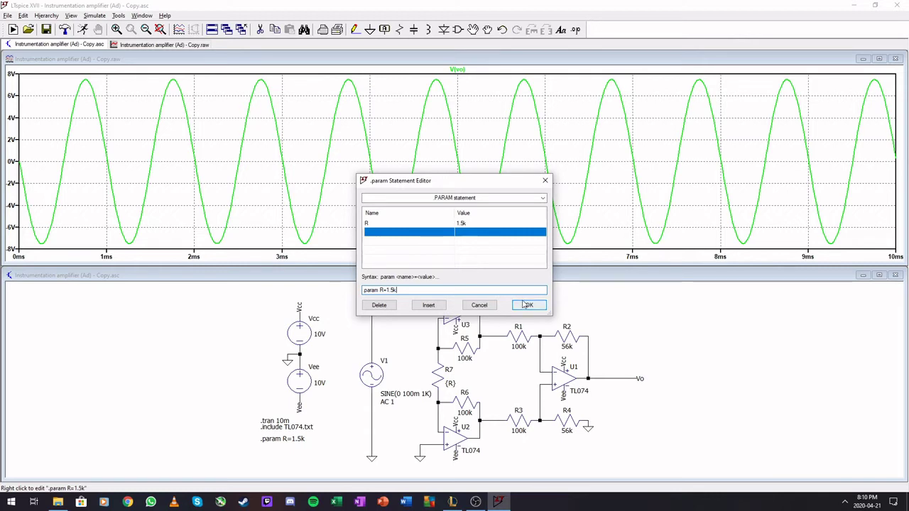
key("Escape")
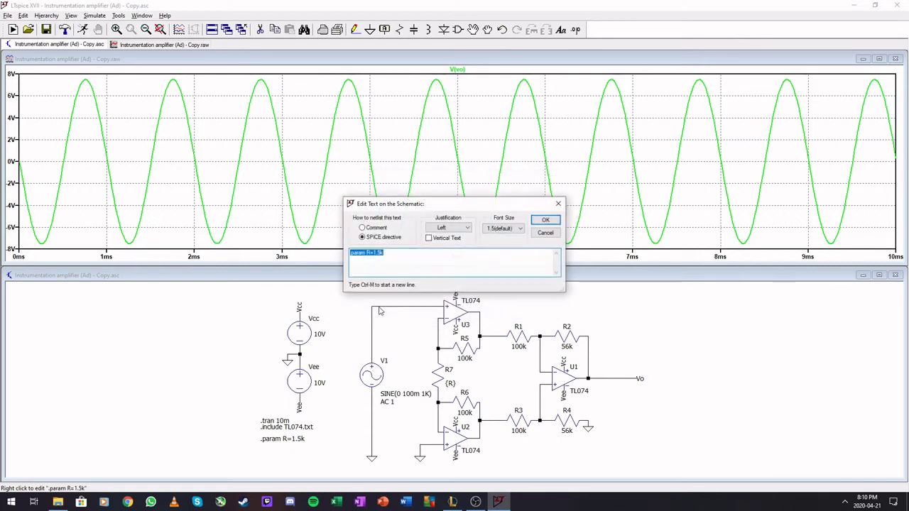
Rewrite the directive text as '.step param R 1.5k 2.5k 0.5k'.
left_click(352, 255)
type("step")
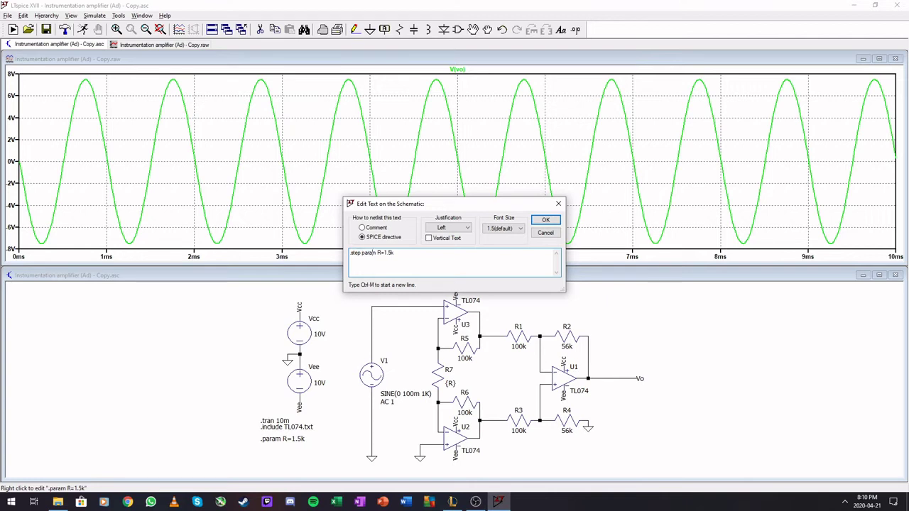
double_click(383, 252)
type("2.5k")
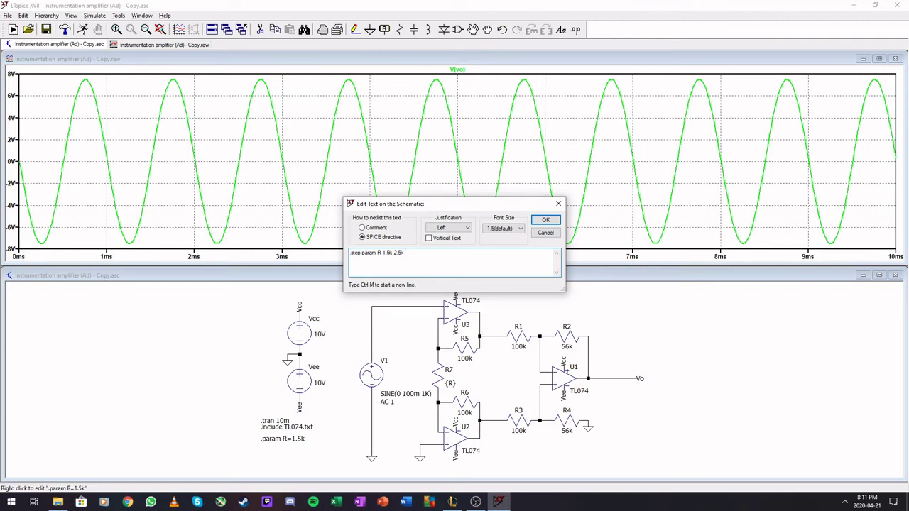
type("0.5k")
Apply the .step directive and rerun to get three stepped V(vo) traces.
left_click(542, 220)
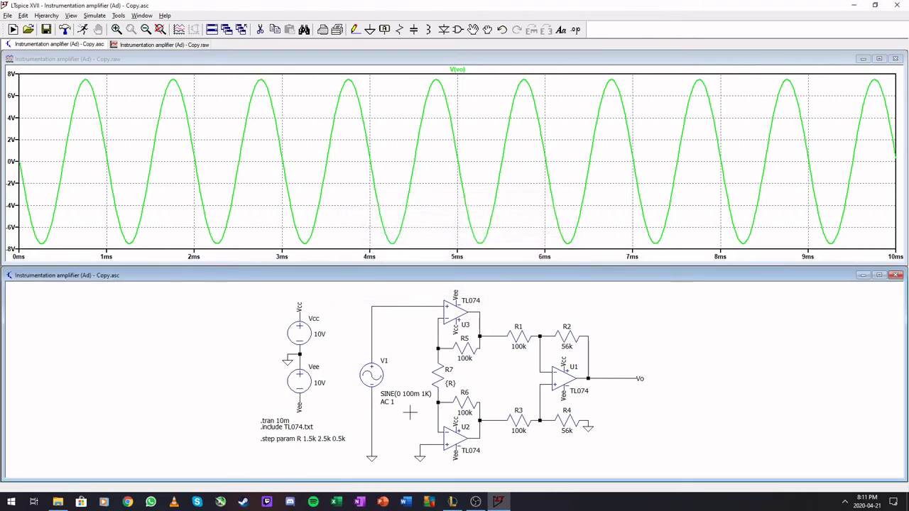
left_click(82, 30)
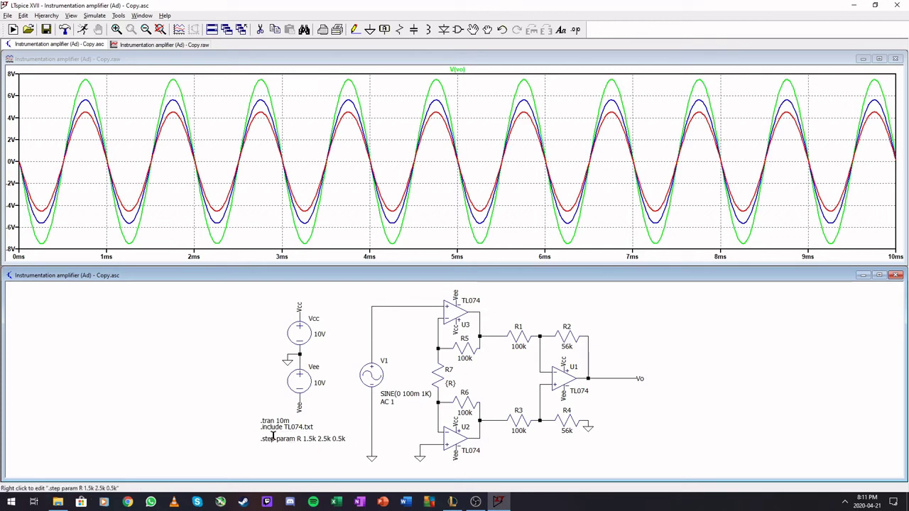
Keep the .step sweep type Linear and continue to the directive's text editor.
right_click(326, 439)
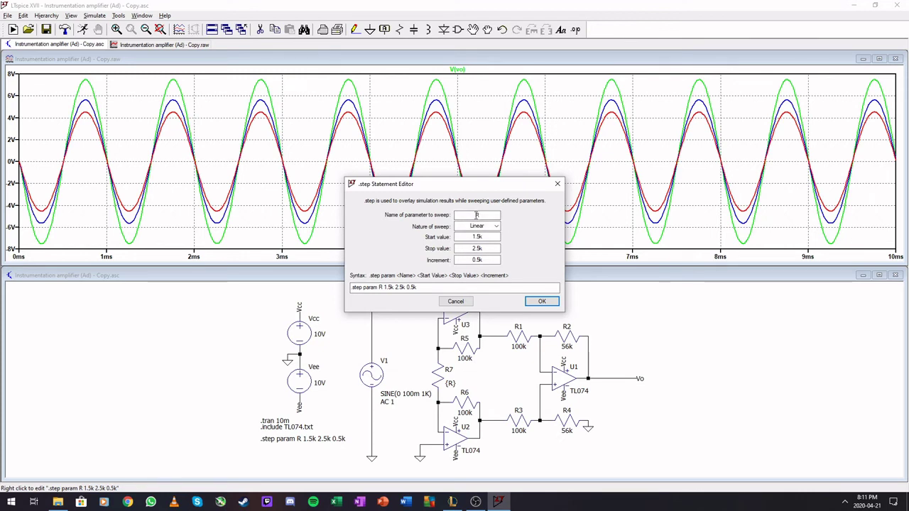
left_click(497, 226)
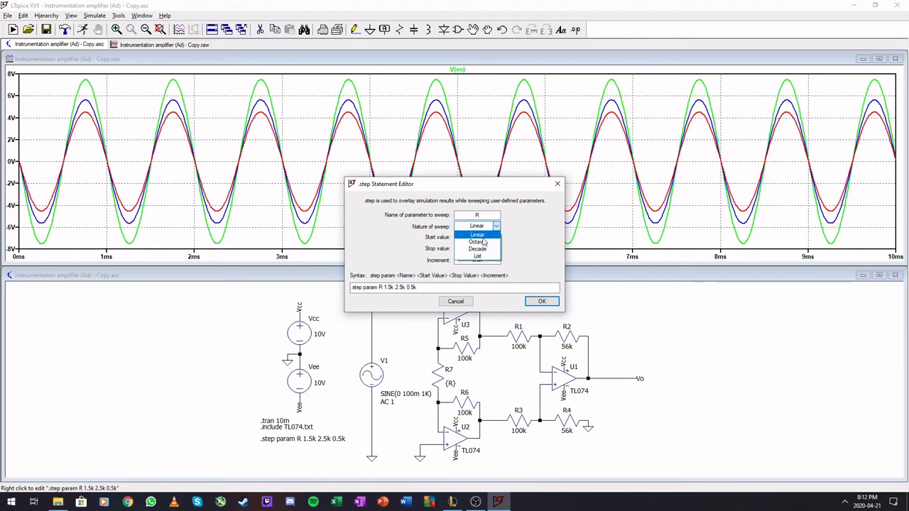
left_click(479, 236)
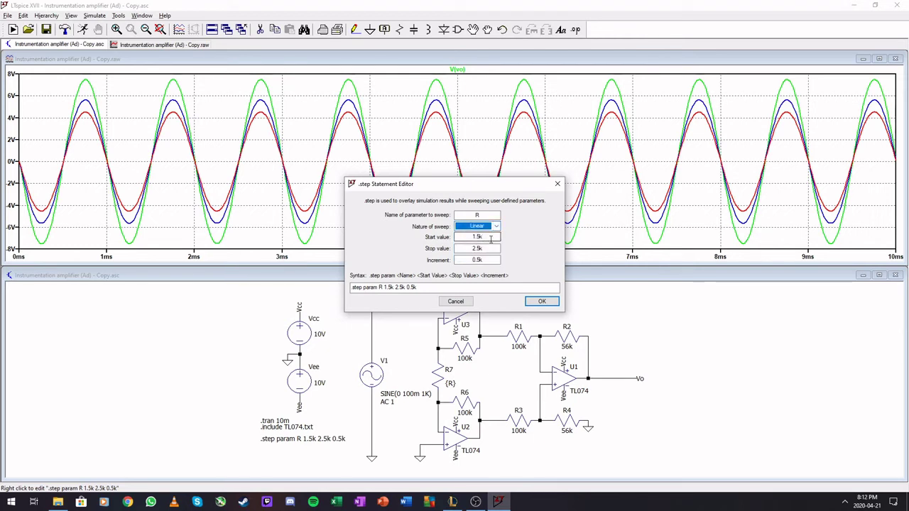
left_click(540, 302)
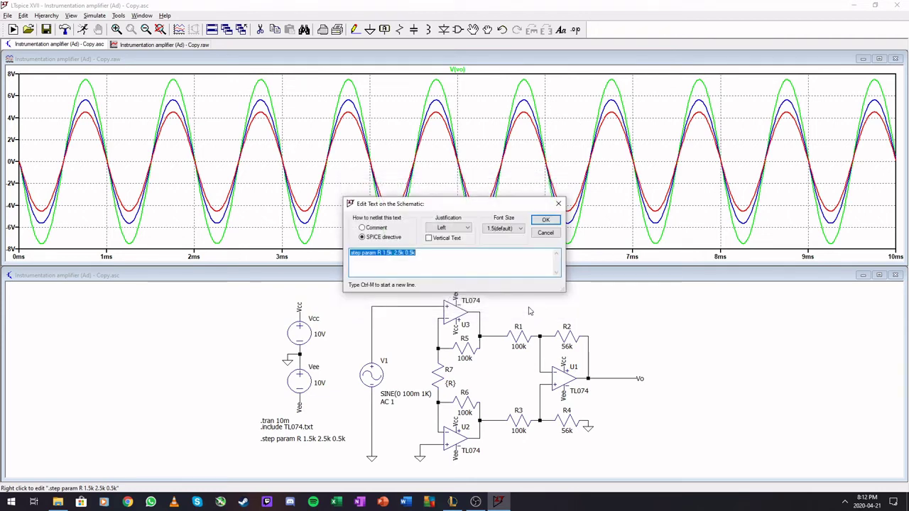
Edit the directive text to read '.step param R list 150 1.5k 15k'.
left_click(406, 270)
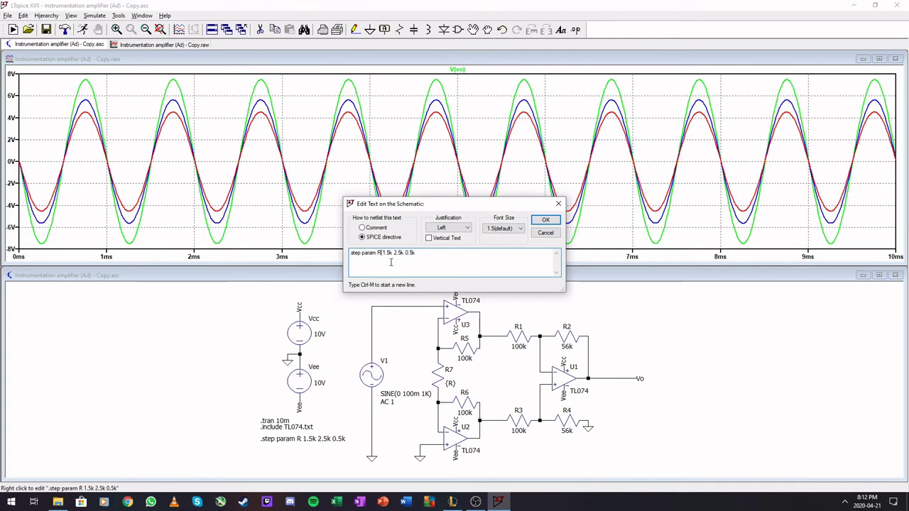
left_click(382, 252)
type("list ")
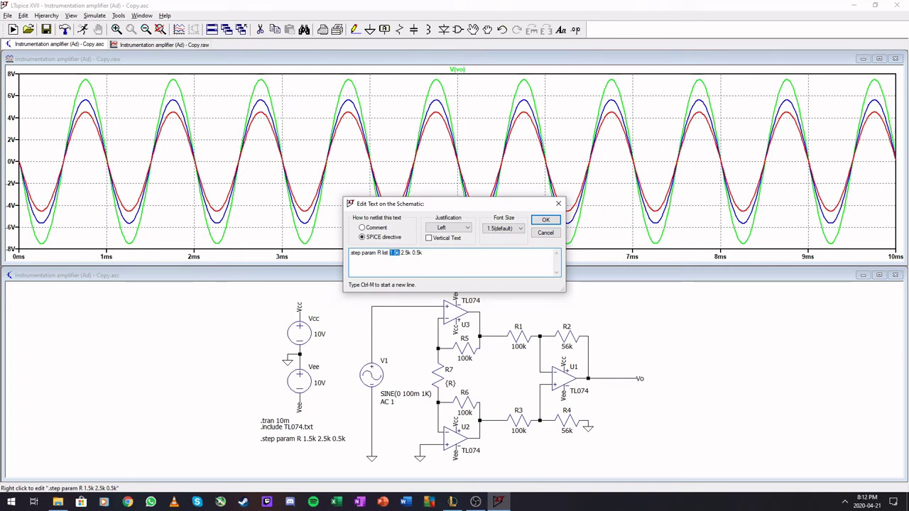
type("1")
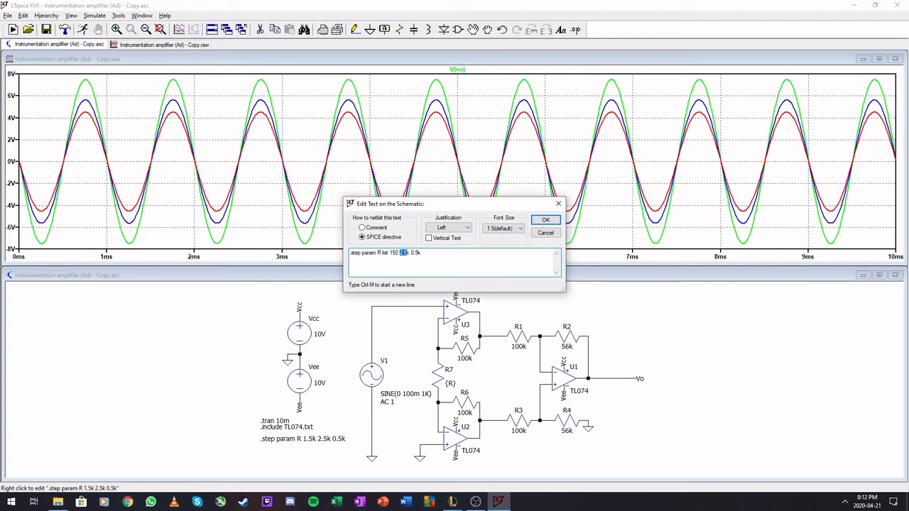
key("shift+Right")
type("1k")
left_click(403, 253)
type(".5k 1k")
Apply the list-sweep directive and rerun, overlaying Vo for R = 150, 1.5k and 15k.
left_click(546, 221)
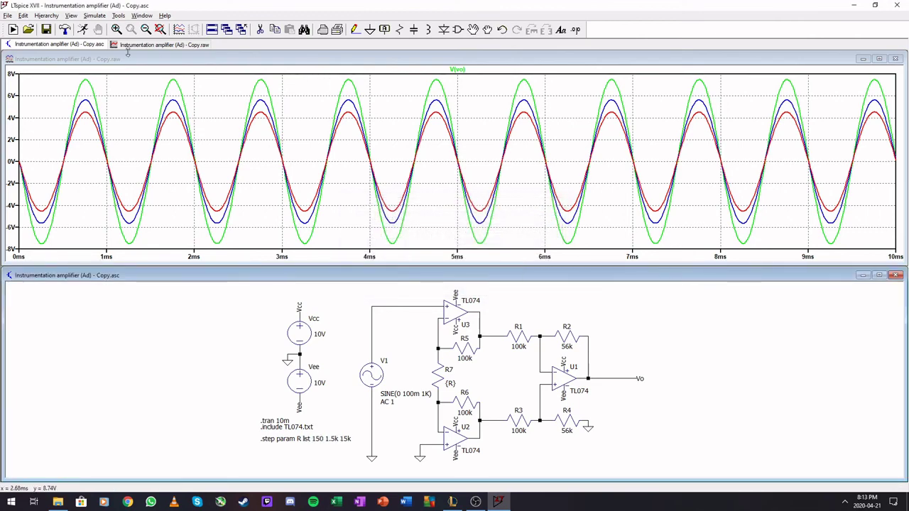
left_click(81, 30)
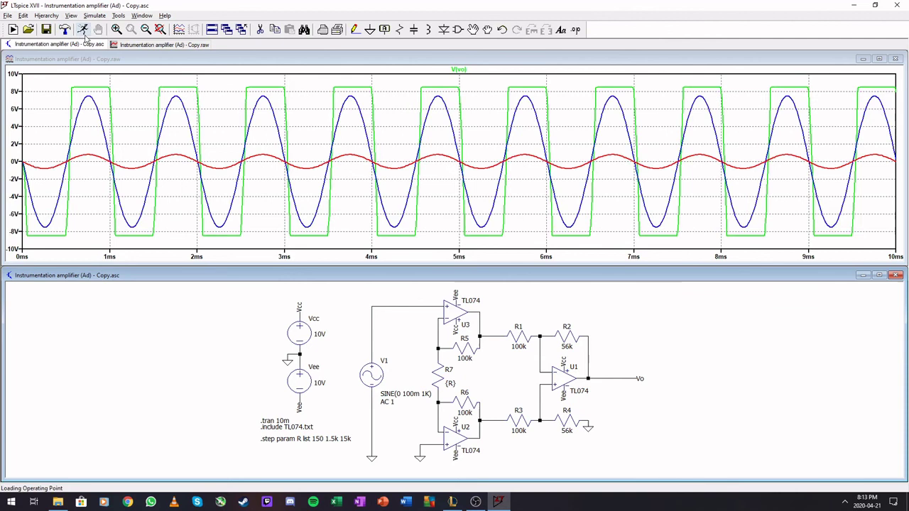